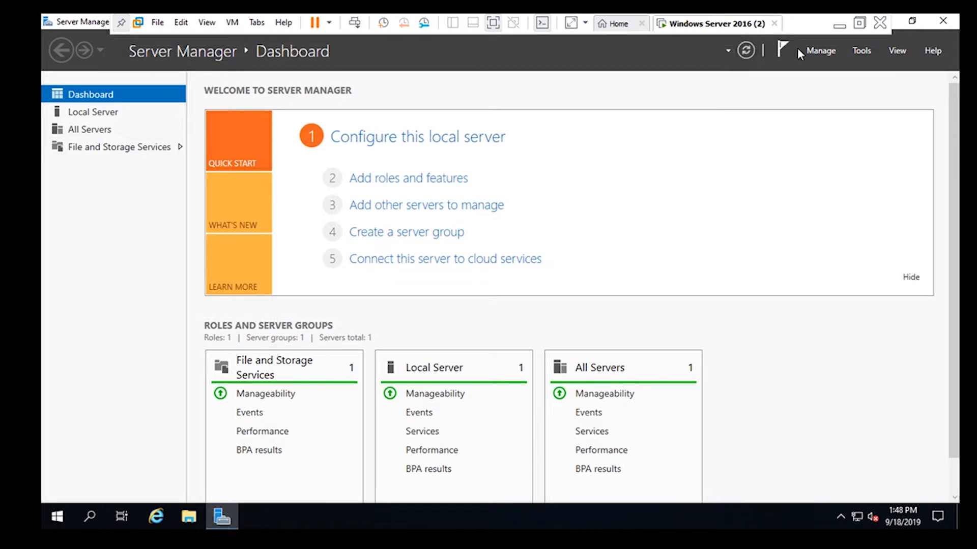
Open the Add Roles and Features wizard and advance with a role-based installation on the local server
left_click(823, 54)
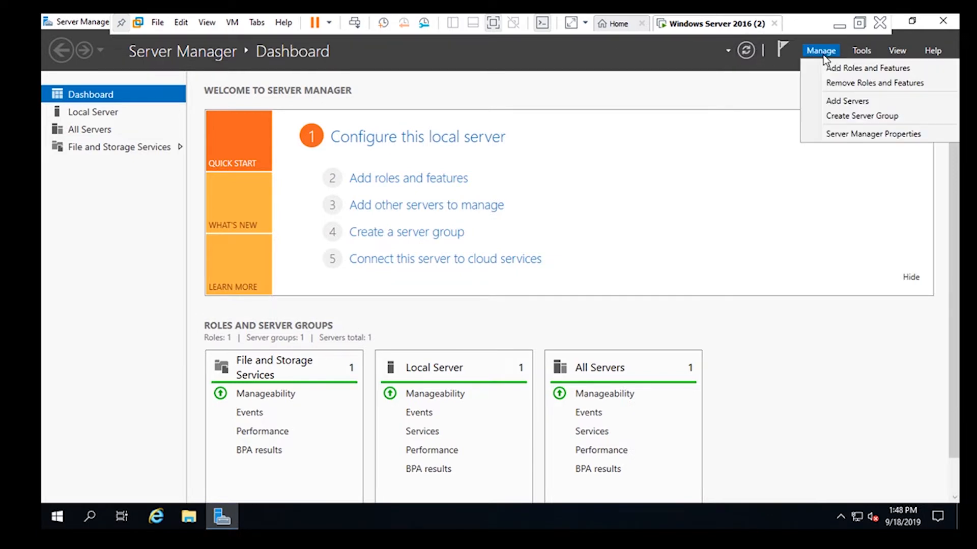
left_click(831, 73)
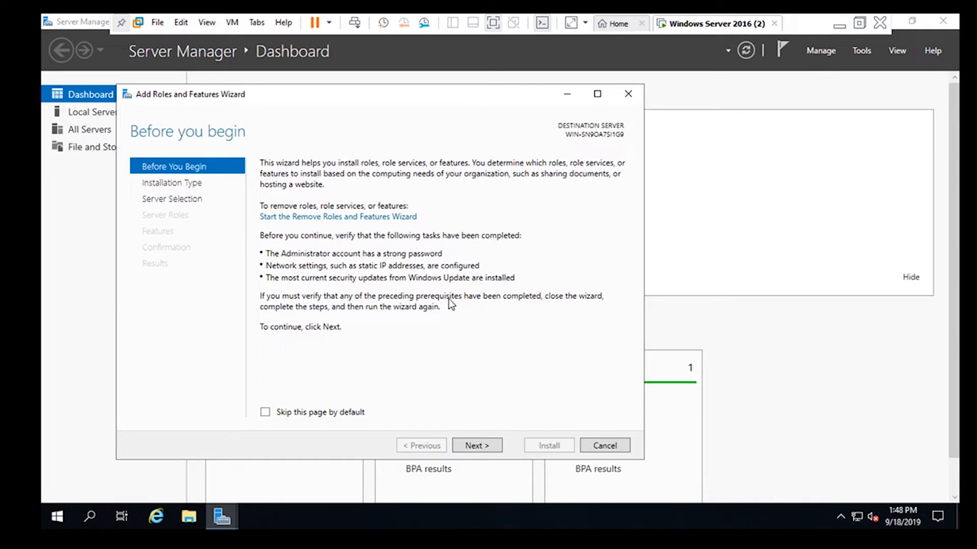
left_click(496, 445)
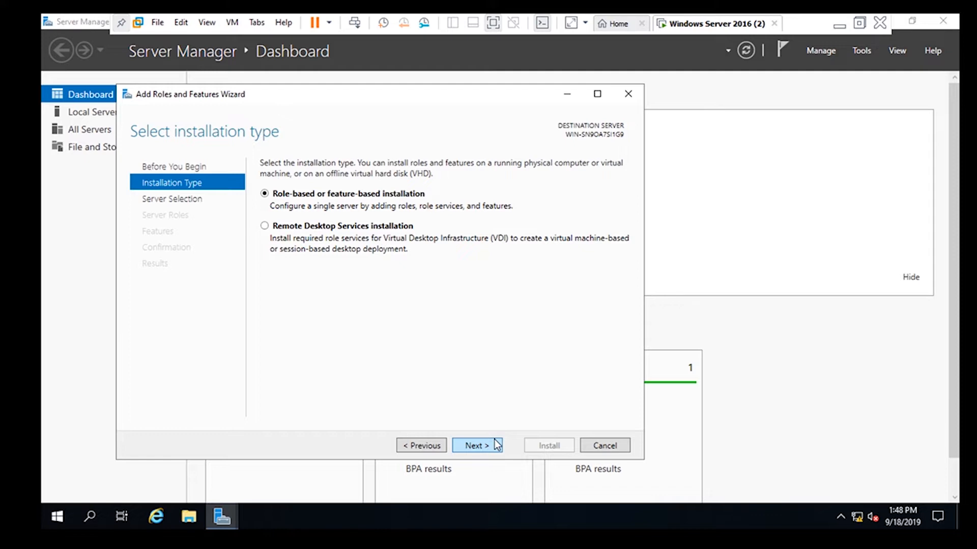
left_click(496, 445)
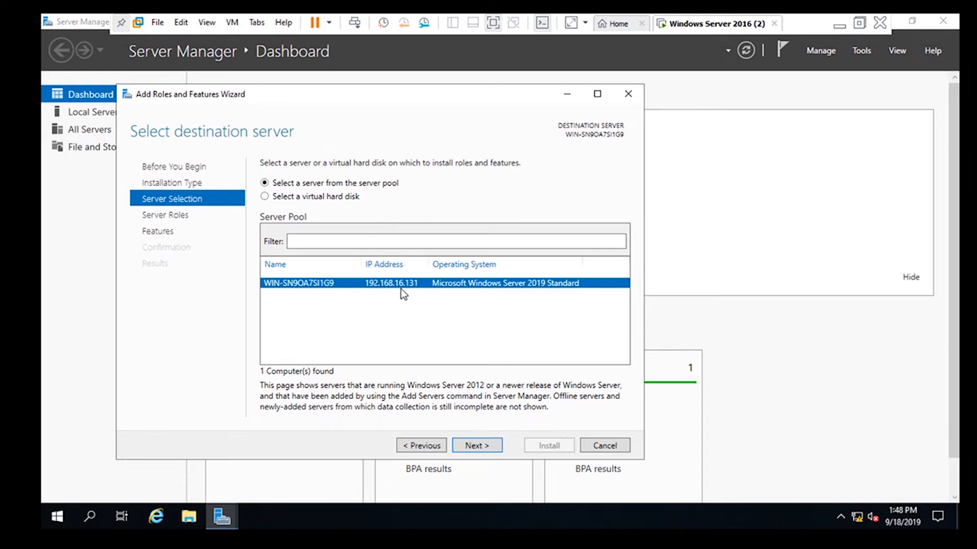
left_click(476, 444)
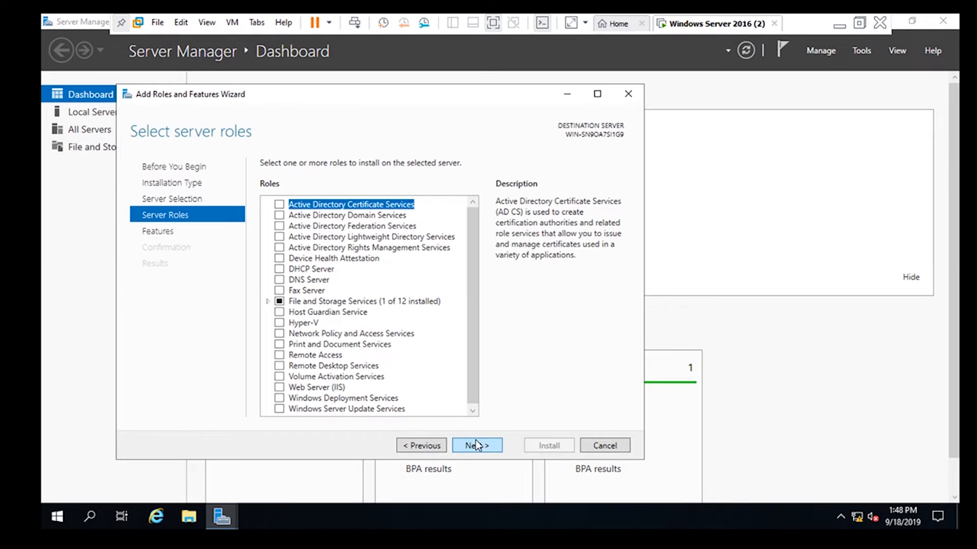
Select the Active Directory Domain Services role and add its required management features
left_click(279, 215)
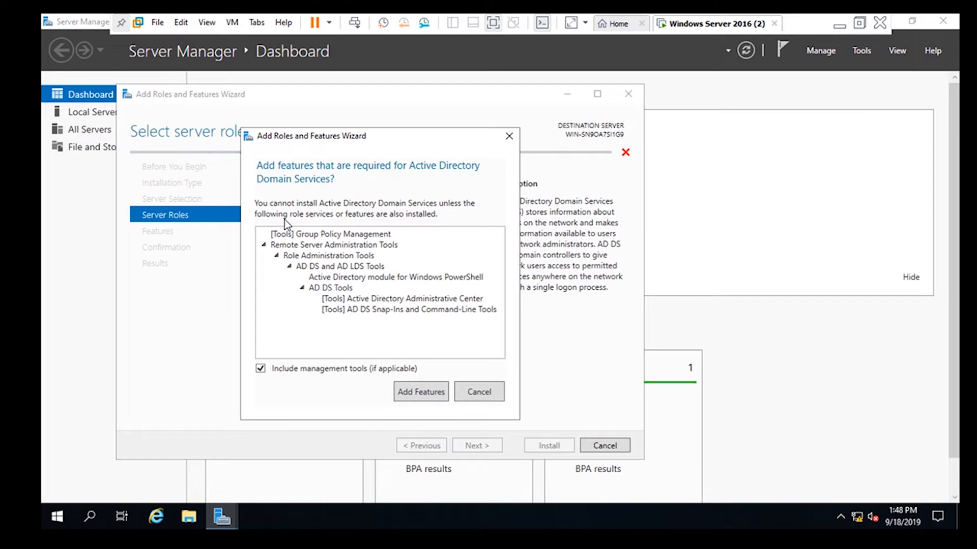
left_click(435, 400)
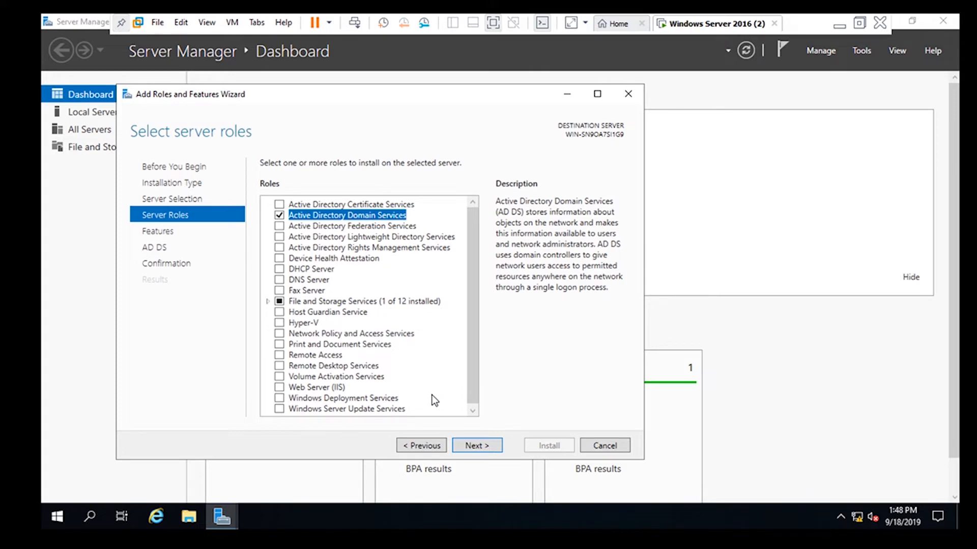
Continue past the features and AD DS pages, install the selected role, and close the wizard
left_click(484, 446)
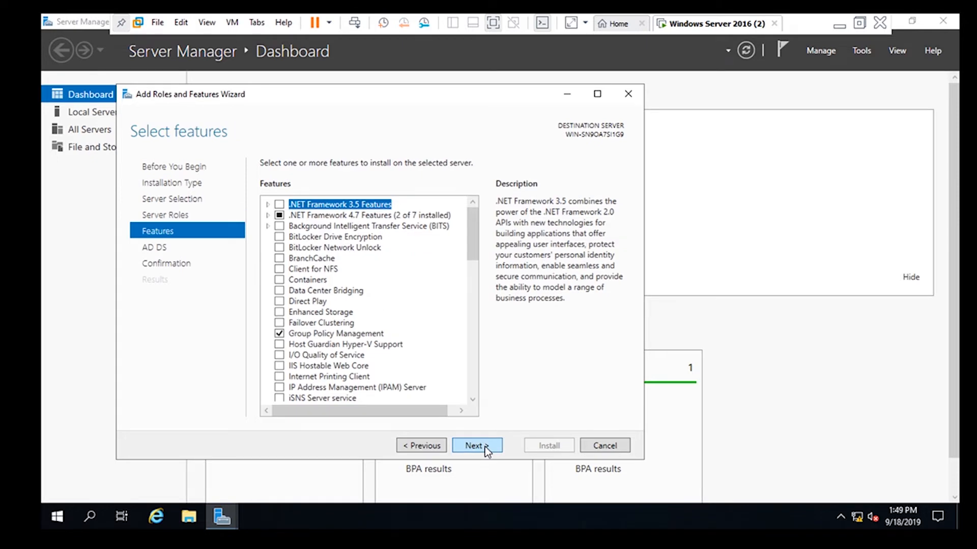
left_click(485, 446)
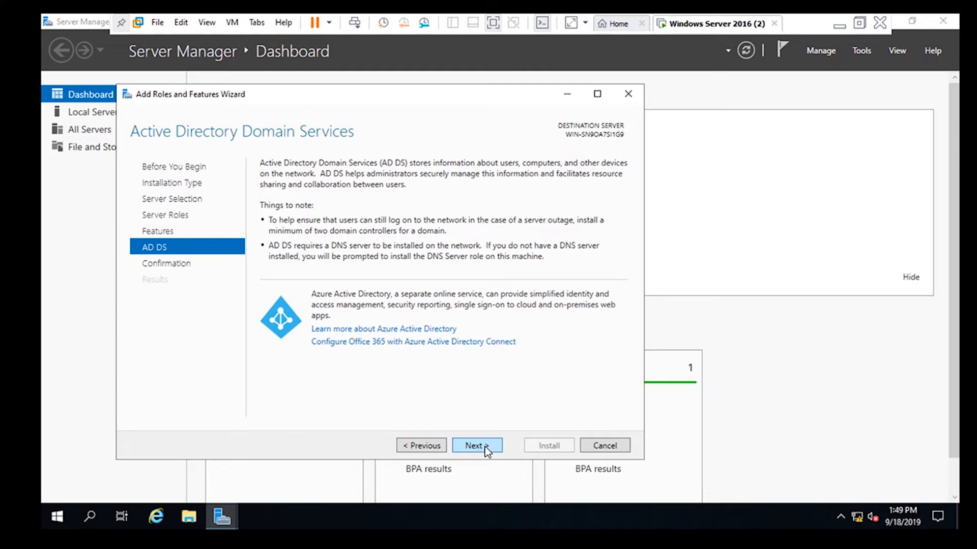
left_click(485, 446)
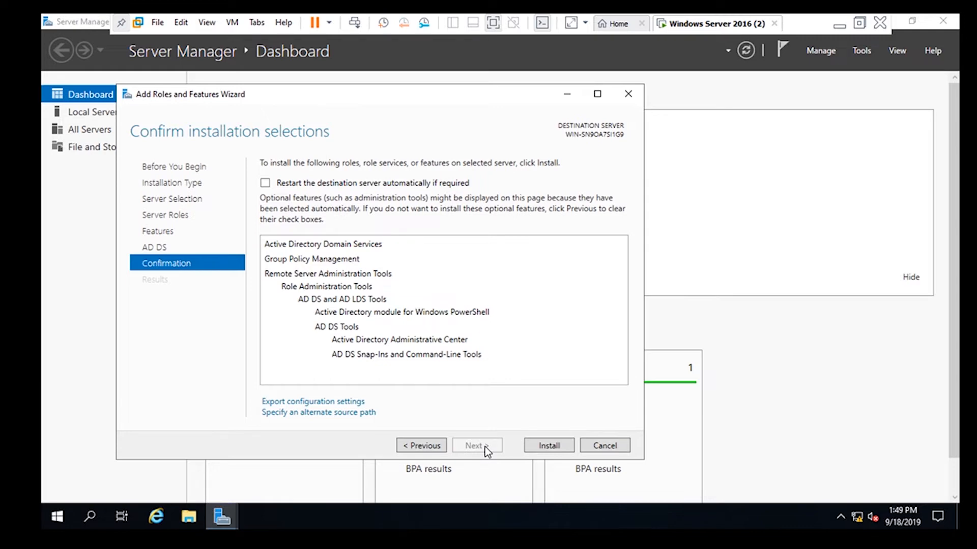
left_click(542, 448)
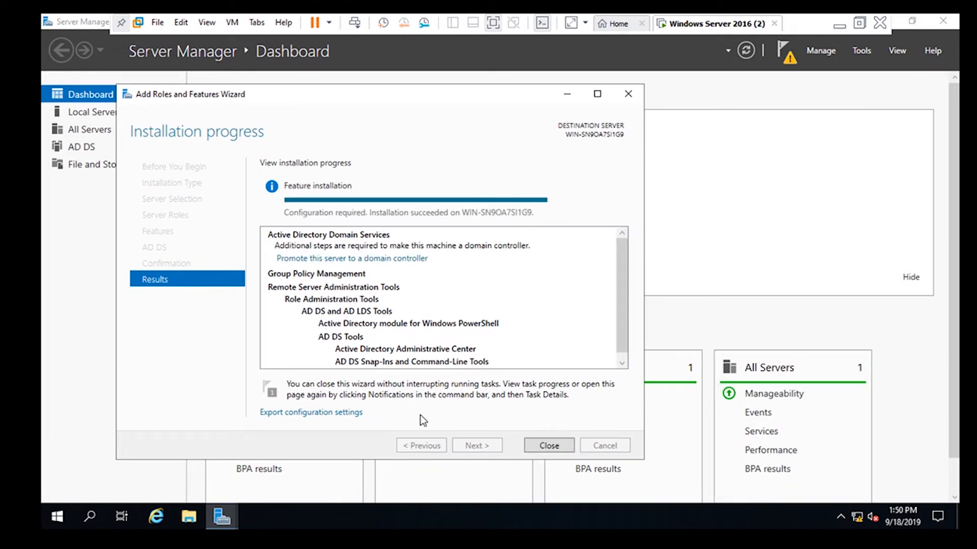
left_click(555, 445)
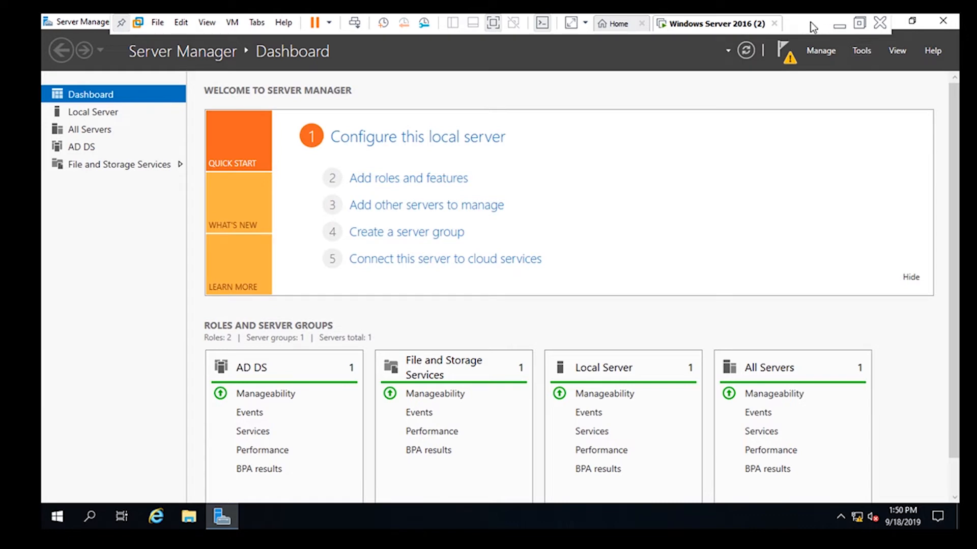
Start promoting this server to a domain controller by adding a new forest with root domain test.local
left_click(787, 51)
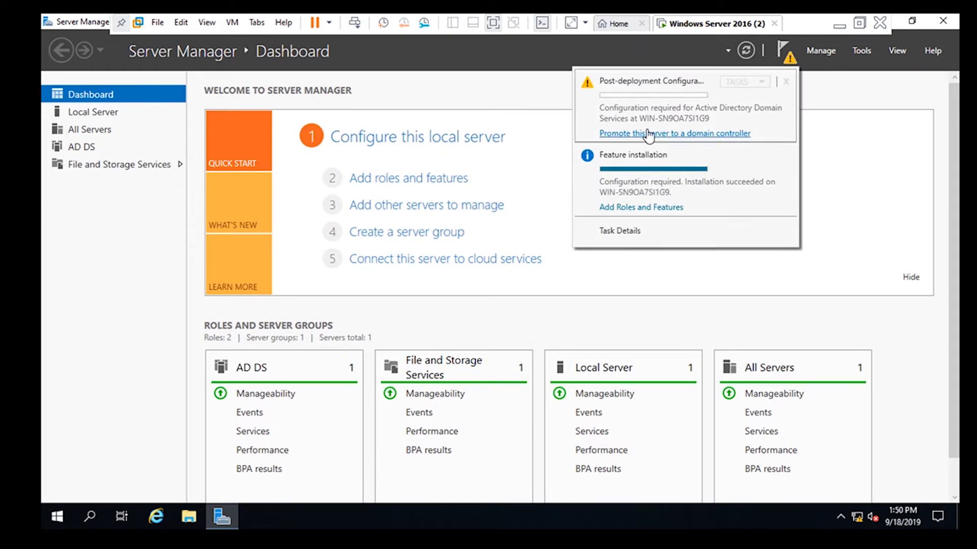
left_click(725, 135)
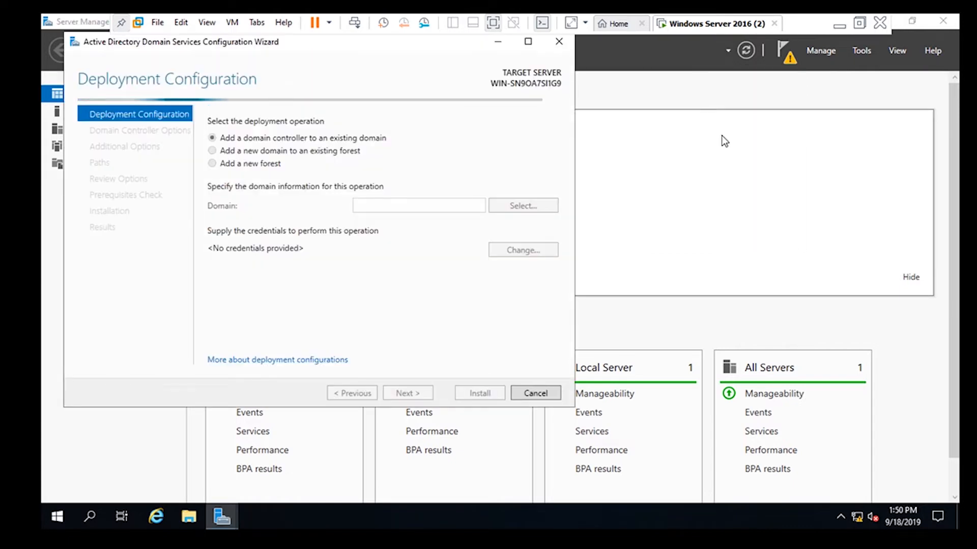
left_click(221, 166)
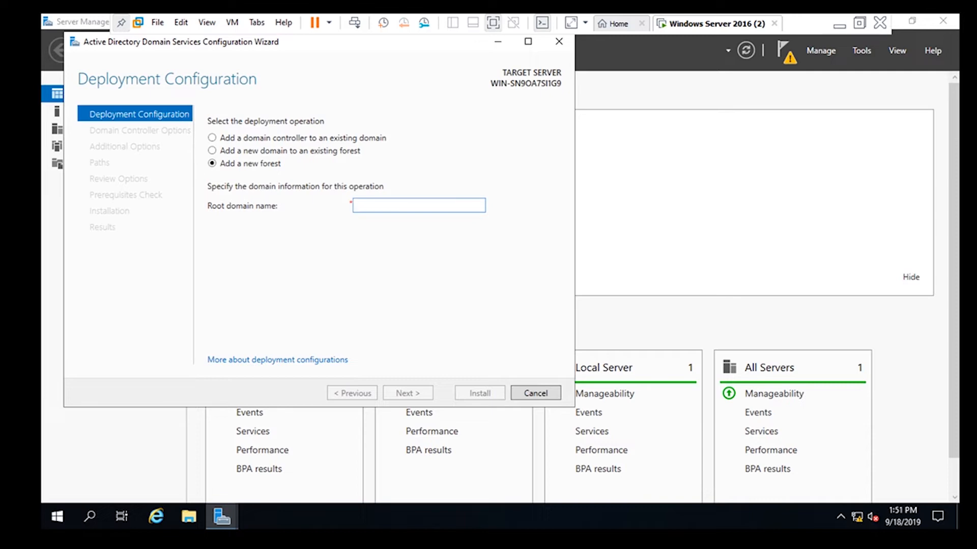
type("te")
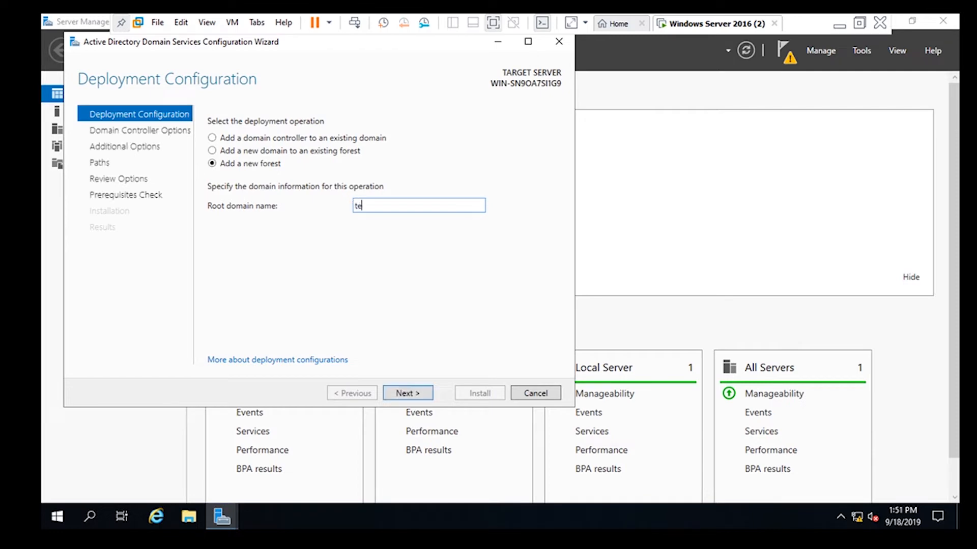
type("st.local")
key("Return")
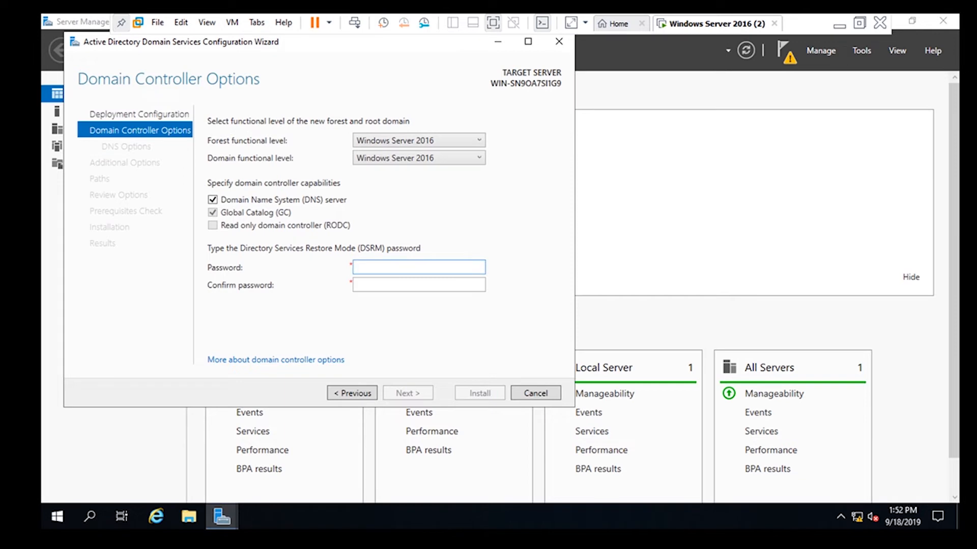
Enter and confirm the Directory Services Restore Mode password, keeping DNS server and Global Catalog enabled
type("P@ssw0rd1")
key("BackSpace")
key("BackSpace")
key("BackSpace")
key("BackSpace")
key("BackSpace")
key("BackSpace")
key("BackSpace")
key("BackSpace")
key("BackSpace")
type("P@ssw0rd1")
key("Tab")
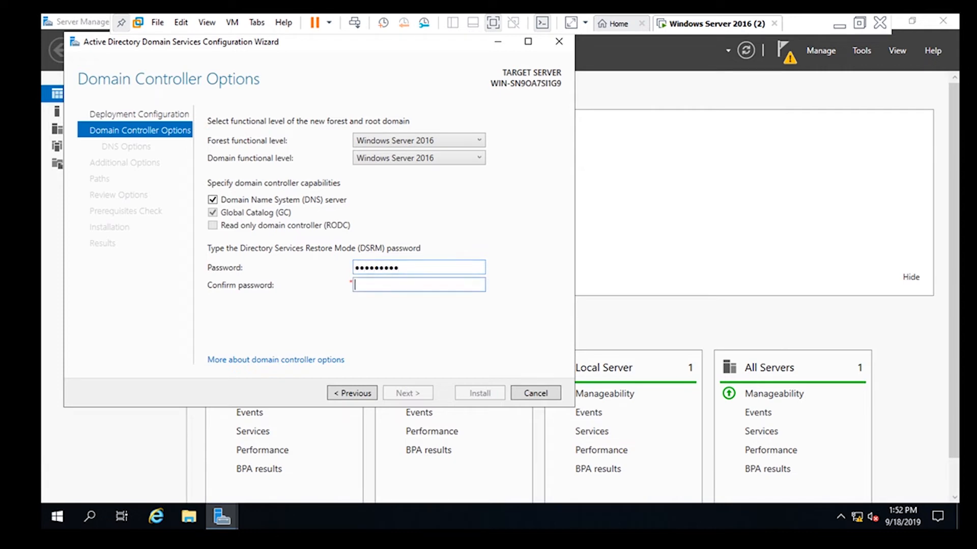
type("P@ssw0rd1")
key("Return")
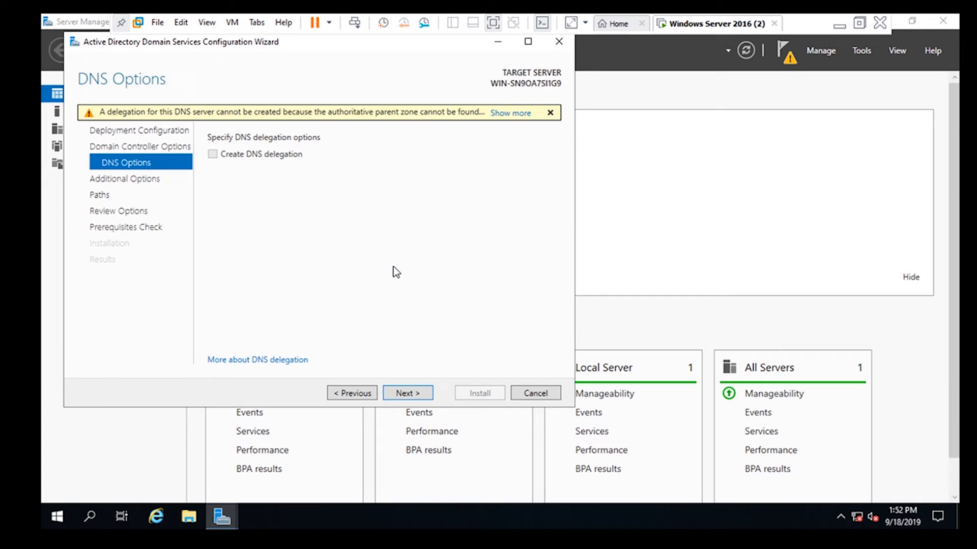
Accept the default DNS, NetBIOS name and folder paths, review the options, and install the domain controller
left_click(420, 399)
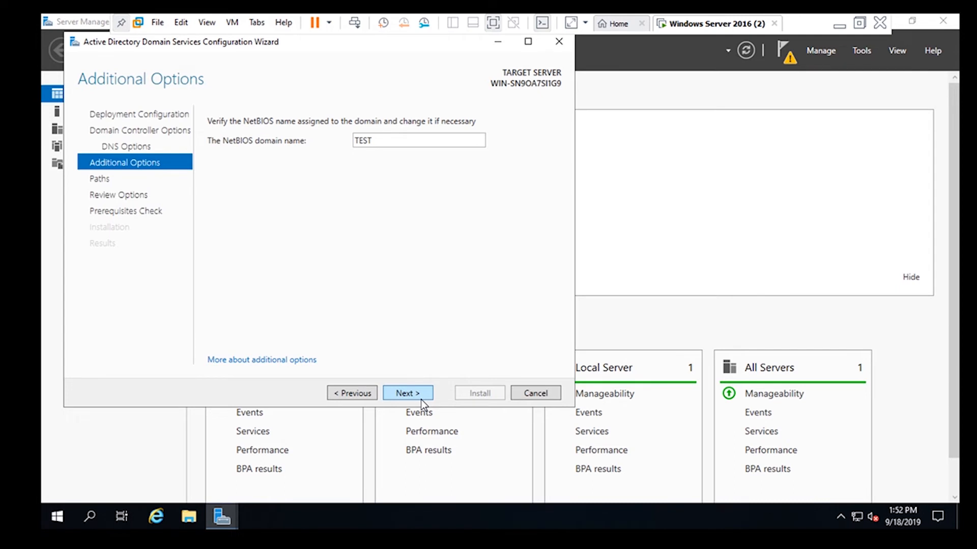
left_click(420, 399)
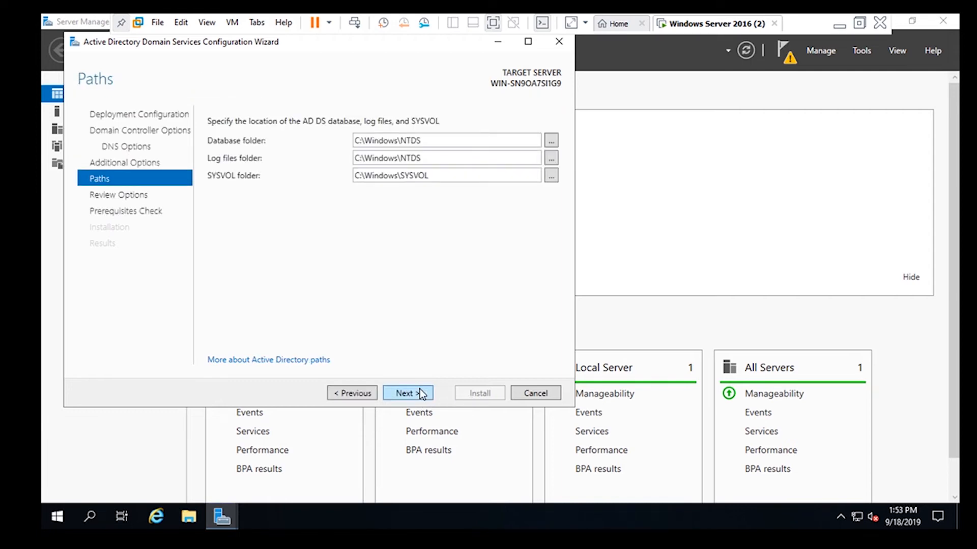
left_click(420, 392)
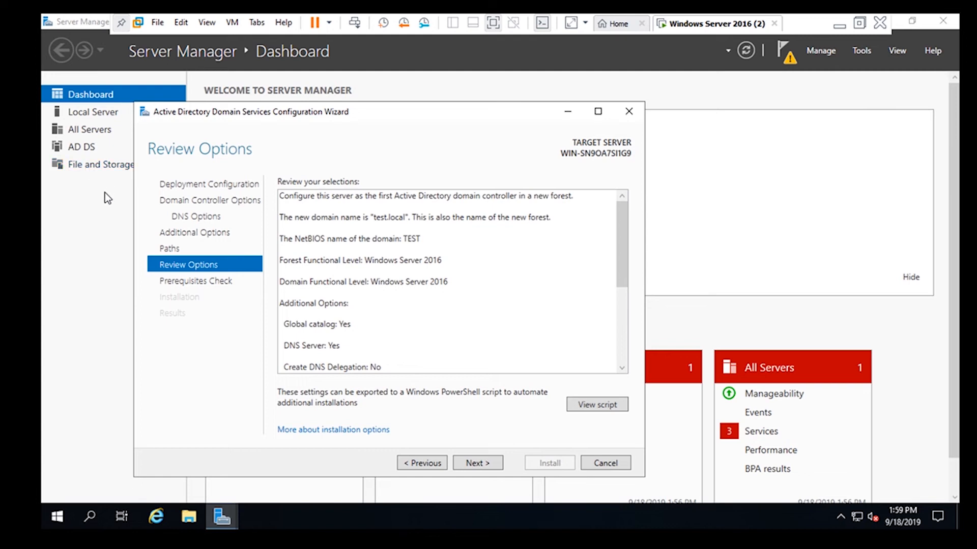
left_click(478, 463)
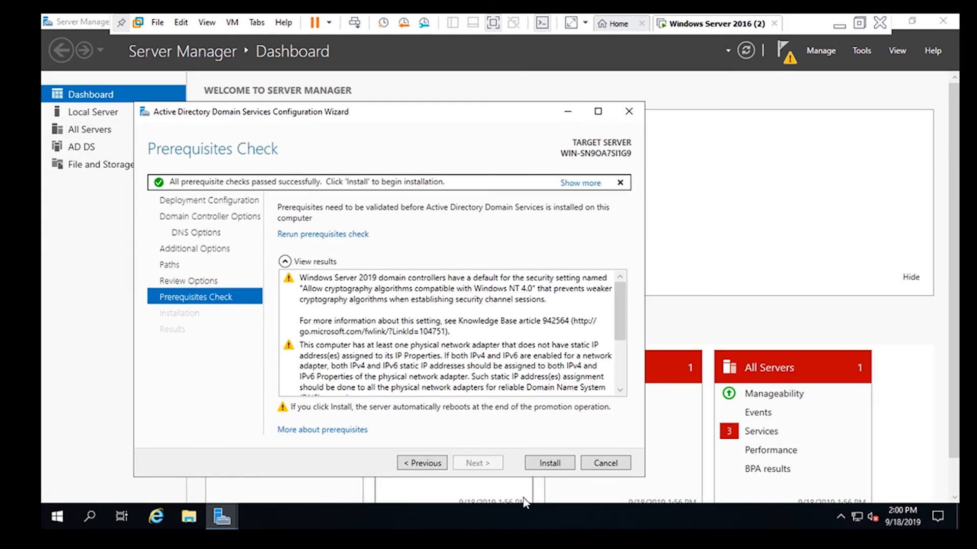
left_click(539, 466)
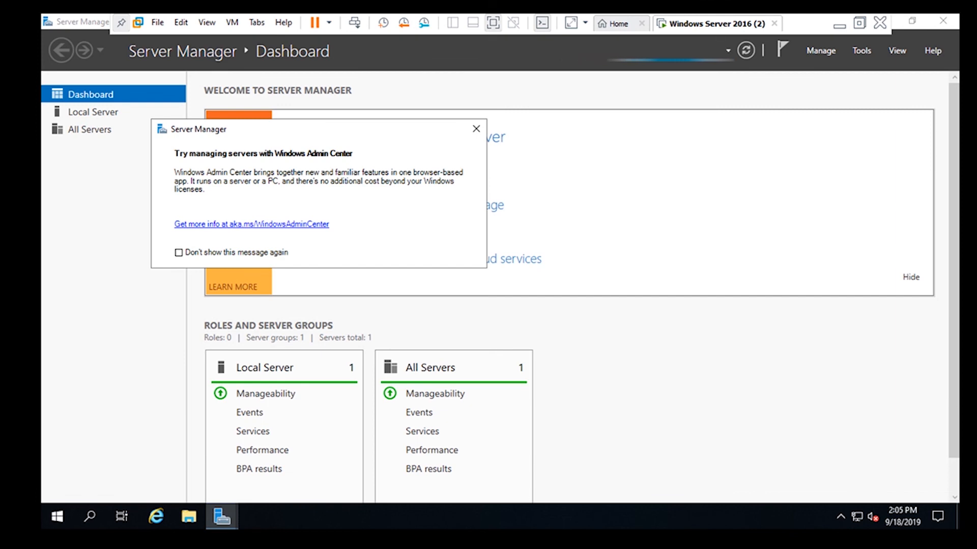
Dismiss the Windows Admin Center message and examine the local server's properties page
left_click(476, 129)
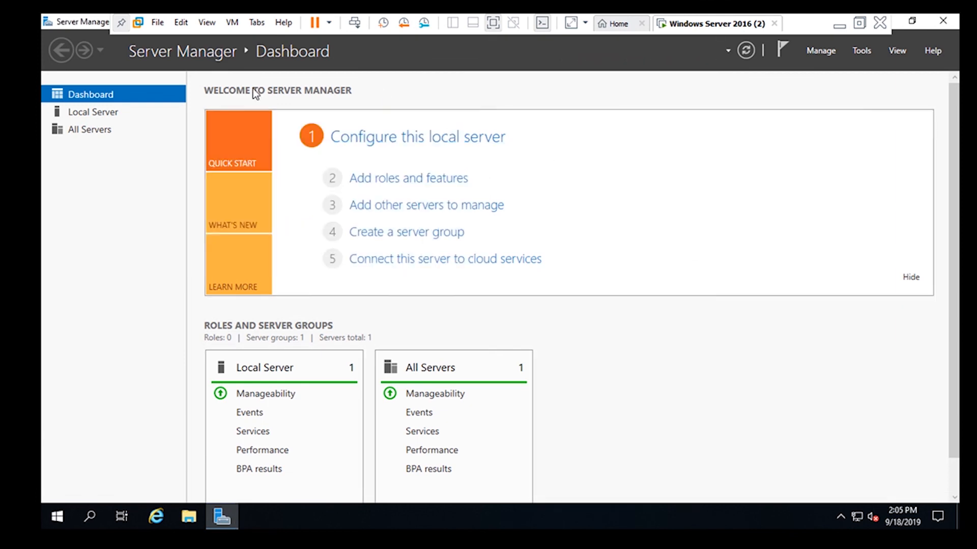
left_click(91, 113)
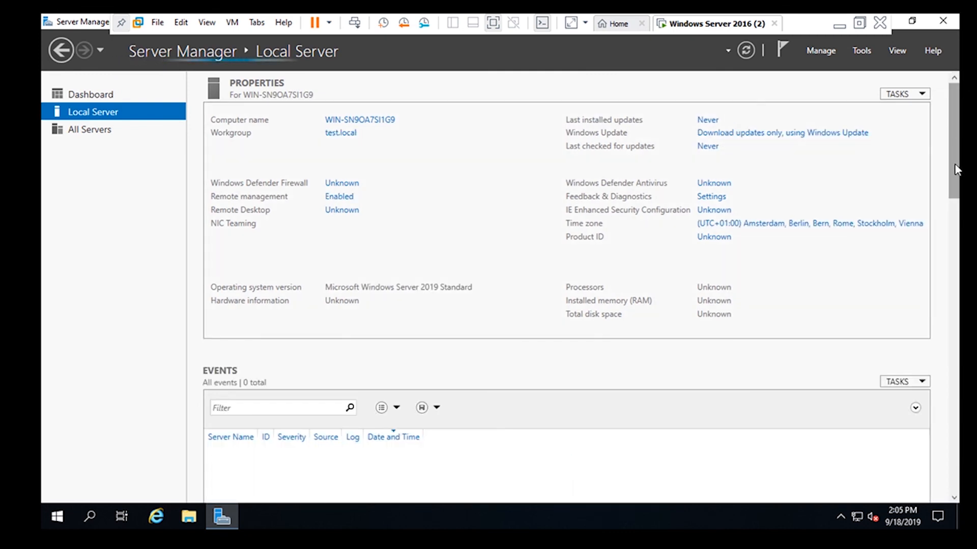
left_click_drag(954, 167, 961, 489)
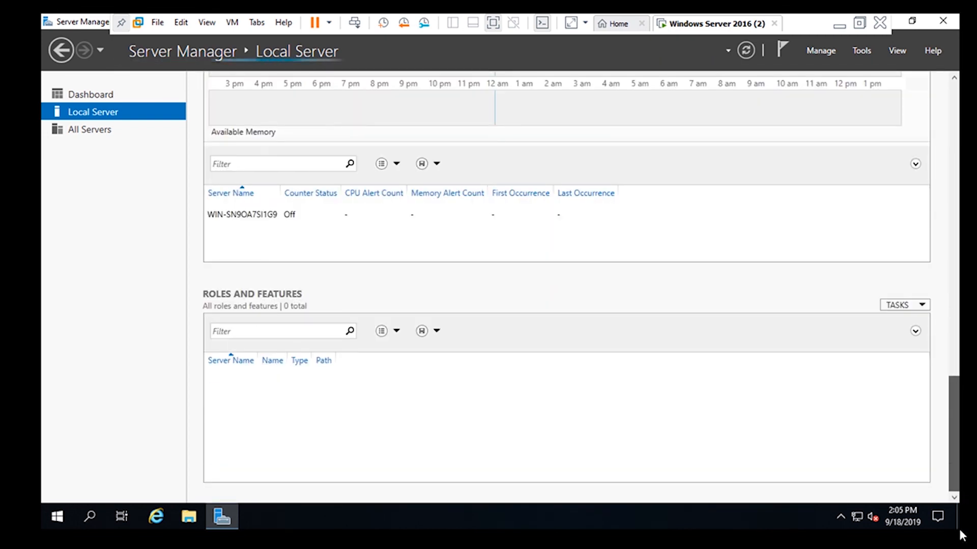
left_click_drag(961, 379, 960, 119)
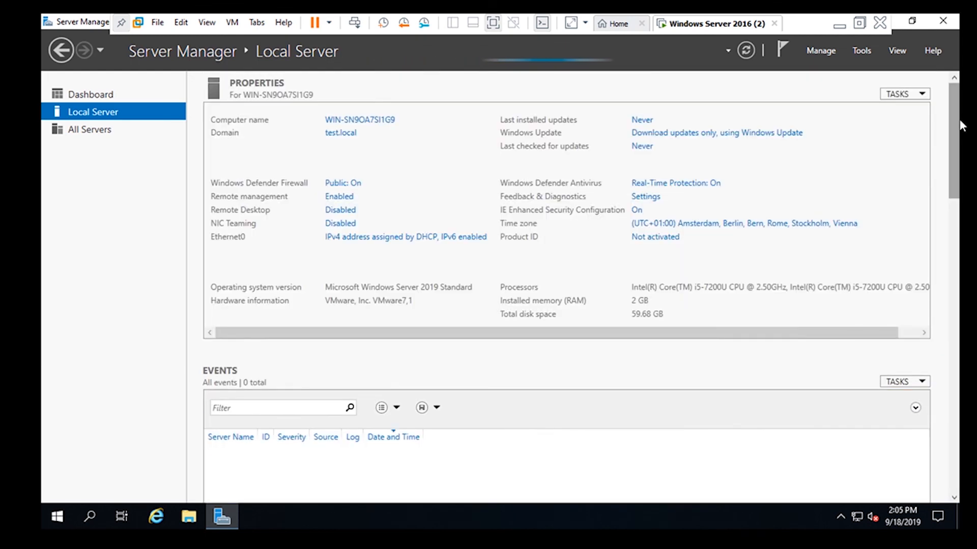